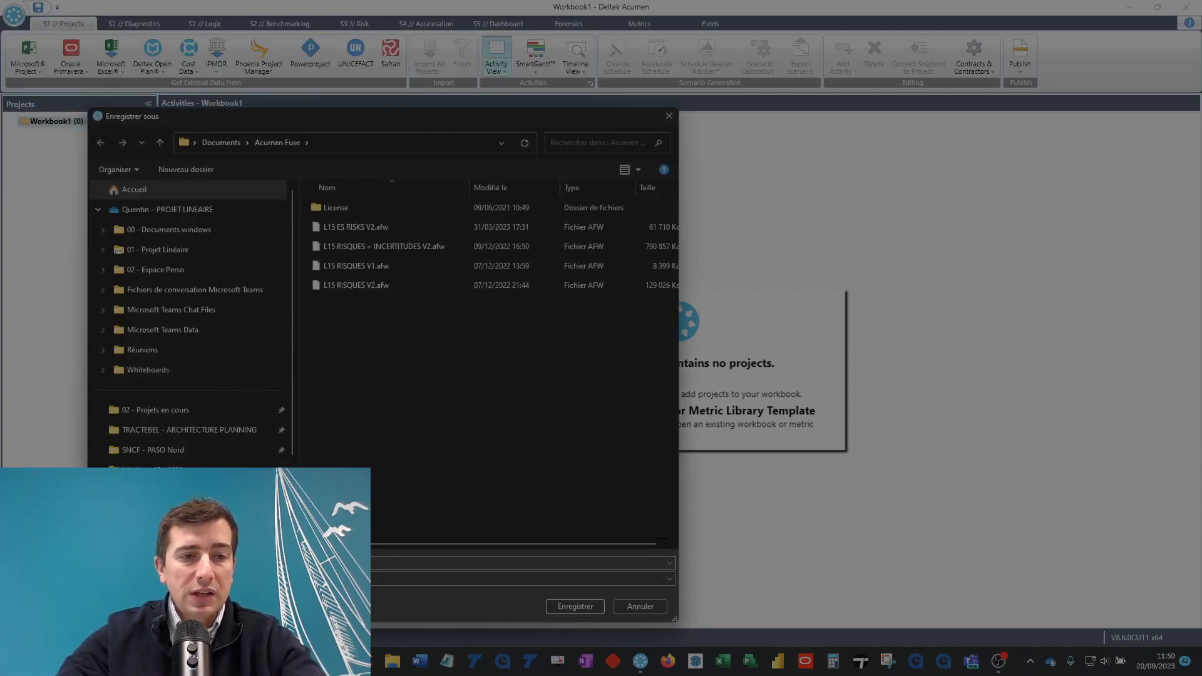
- Save the new workbook as TUTO in the Bureau folder
{"action": "left_click", "coordinate": [134, 490]}
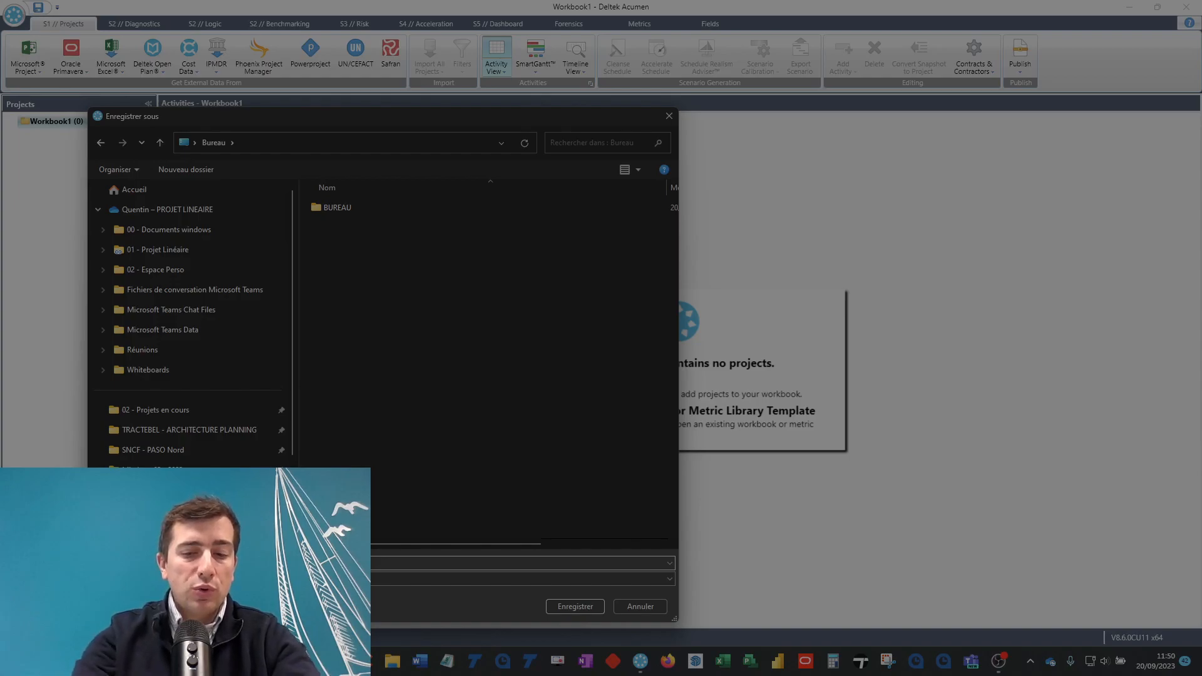
{"action": "key", "text": "Return"}
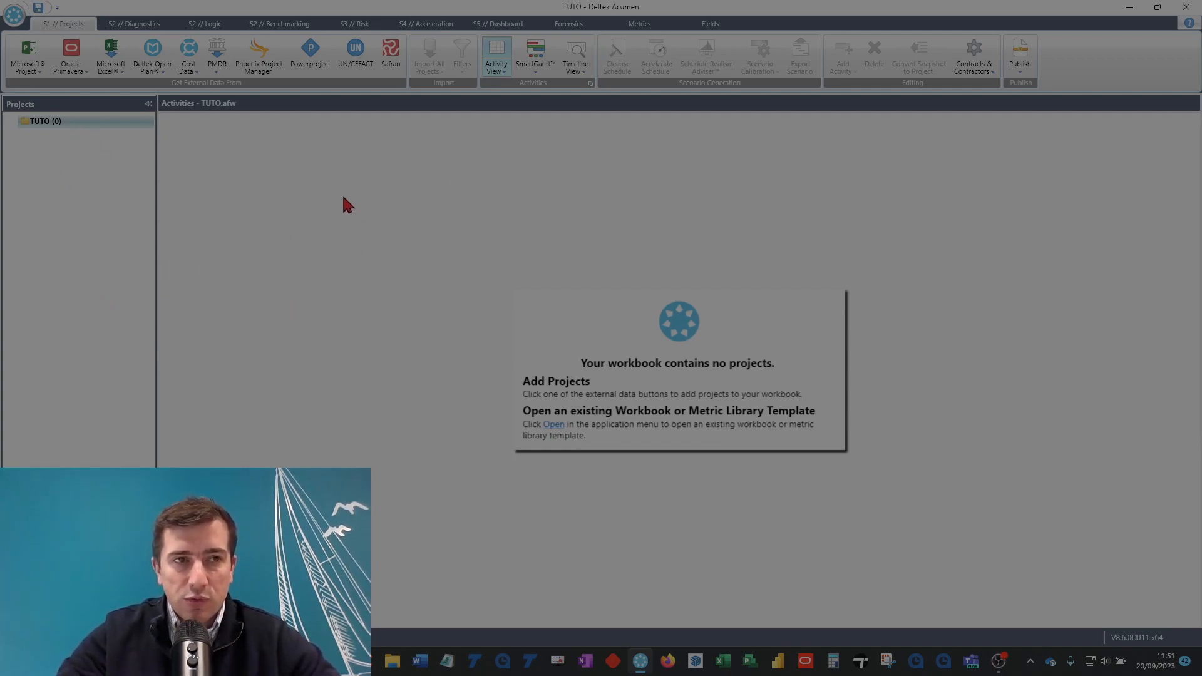
- Add the Primavera P6 file TUNNEL BORDEAUX.xer from the Bureau folder to the workbook and import its project data
{"action": "left_click", "coordinate": [85, 50]}
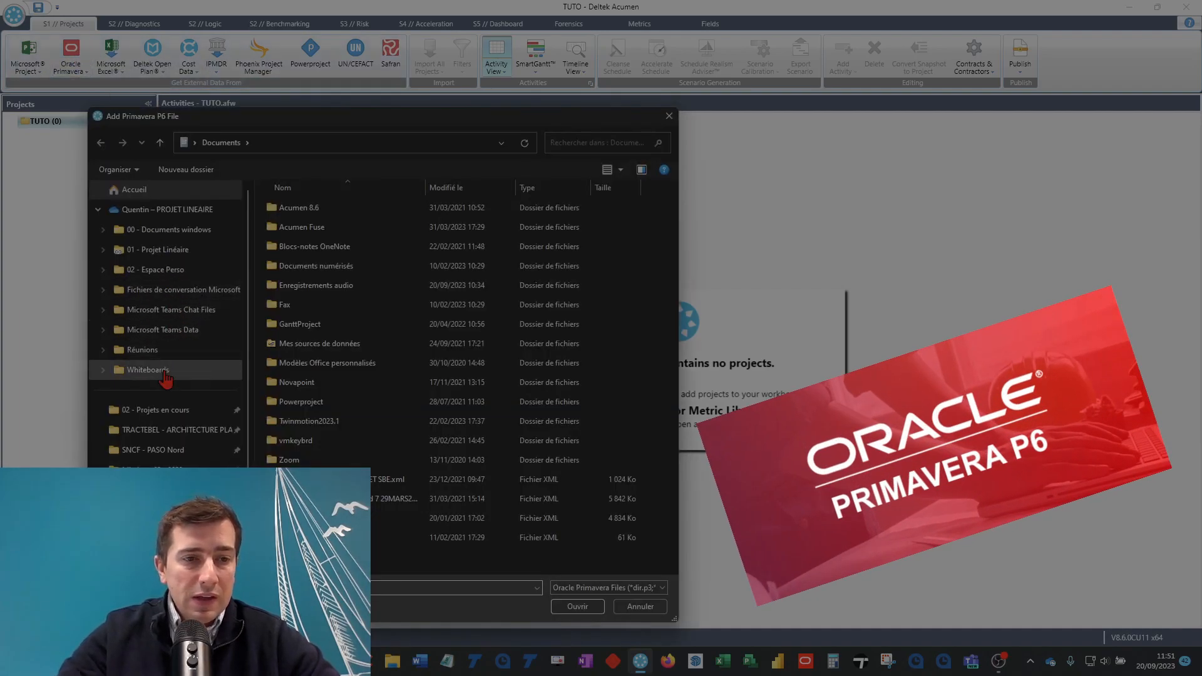
{"action": "left_click", "coordinate": [157, 510]}
{"action": "left_click", "coordinate": [316, 233]}
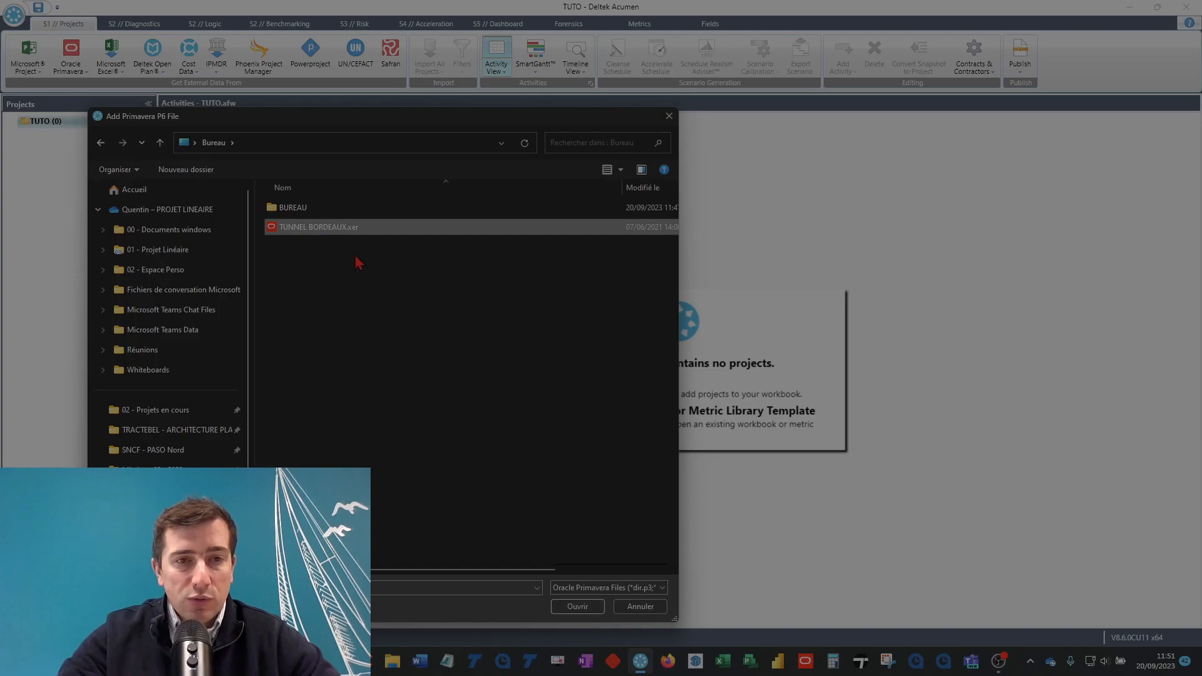
{"action": "left_click", "coordinate": [578, 607]}
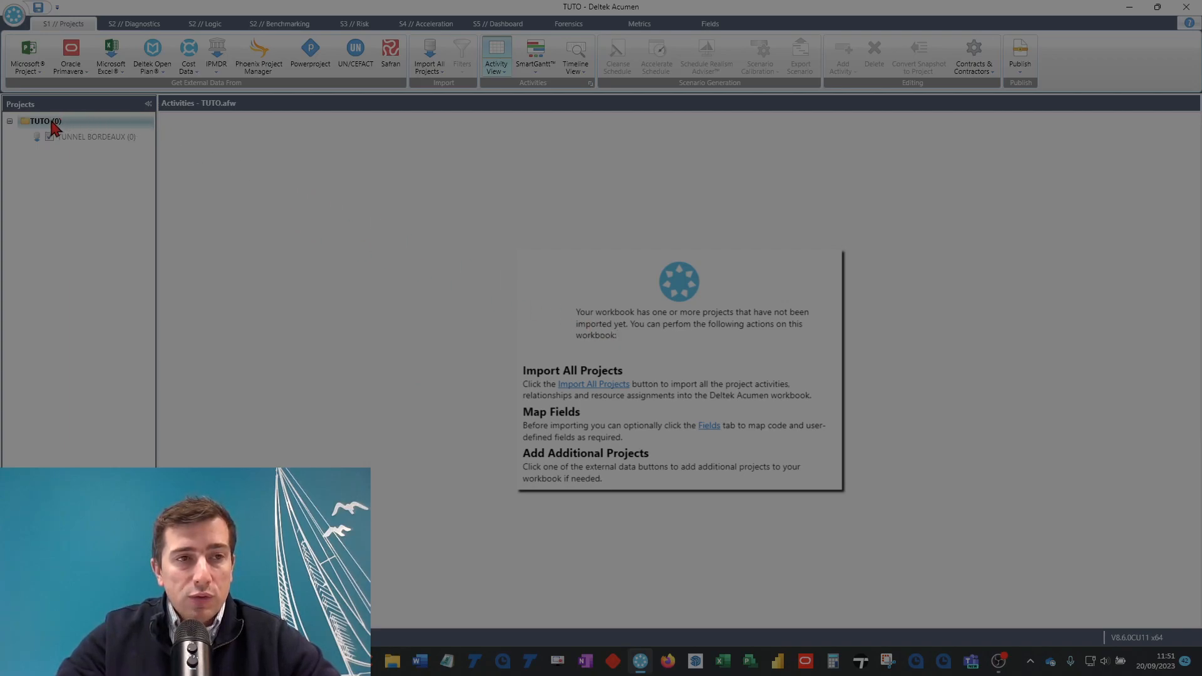
{"action": "mouse_move", "coordinate": [72, 150]}
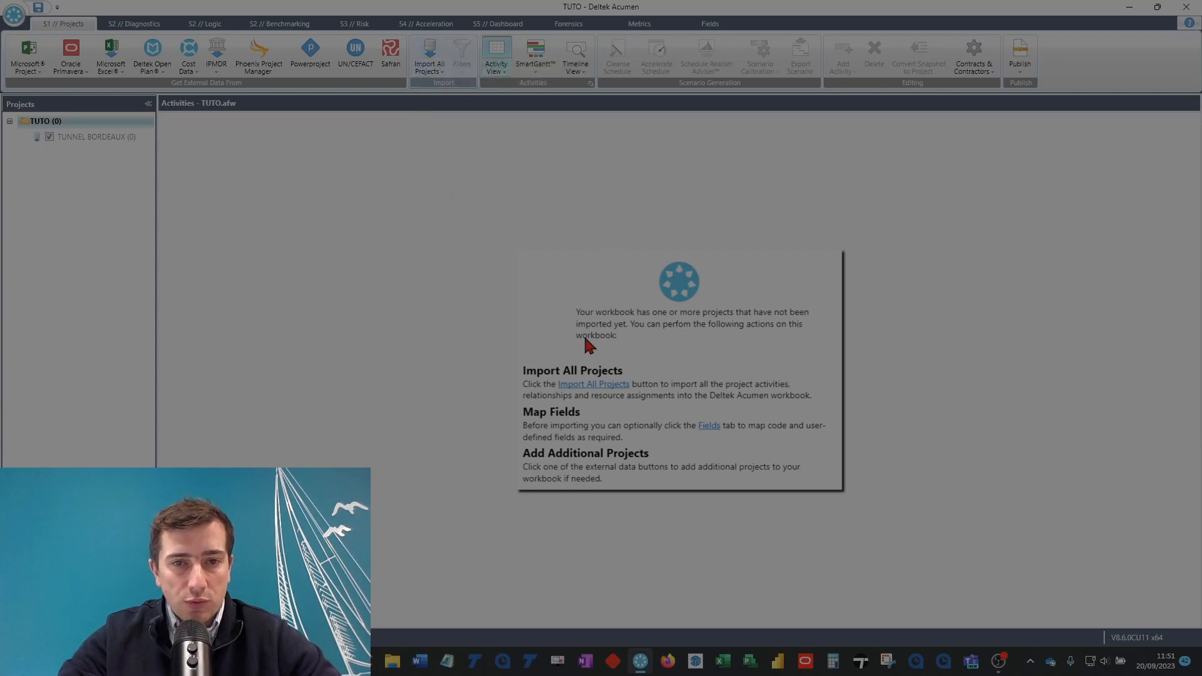
{"action": "left_click", "coordinate": [585, 384]}
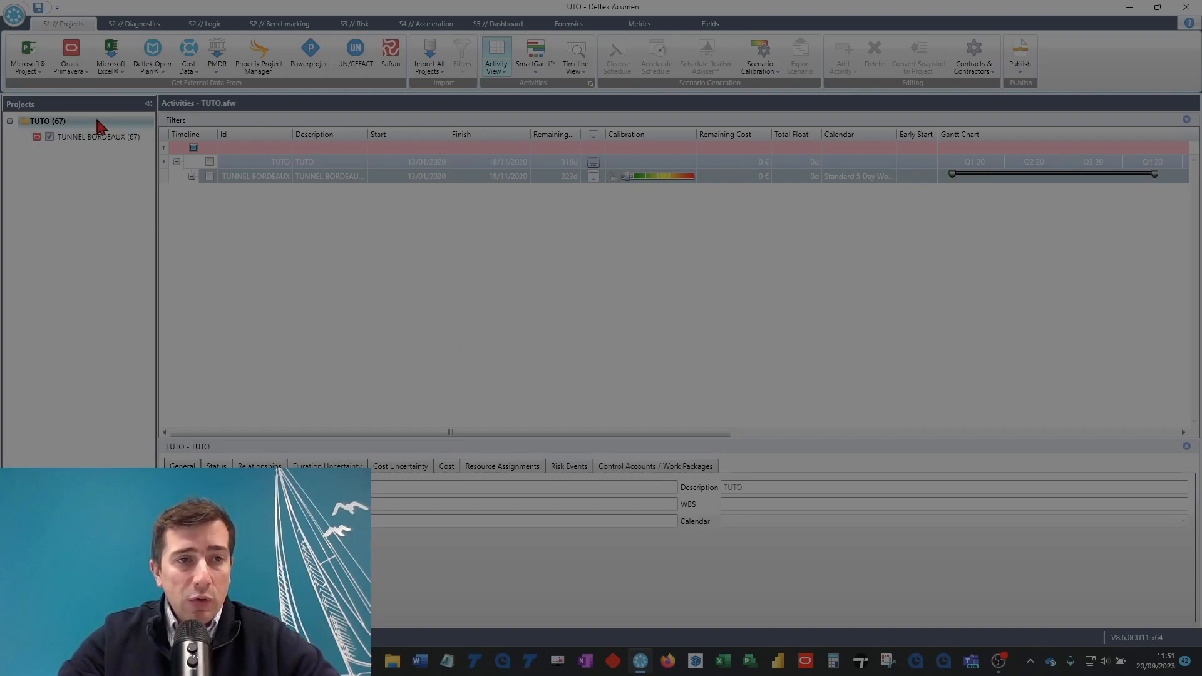
- Display the TUNNEL BORDEAUX project and expand its WBS down to the activities under JALONS ET PREPA
{"action": "left_click", "coordinate": [86, 138]}
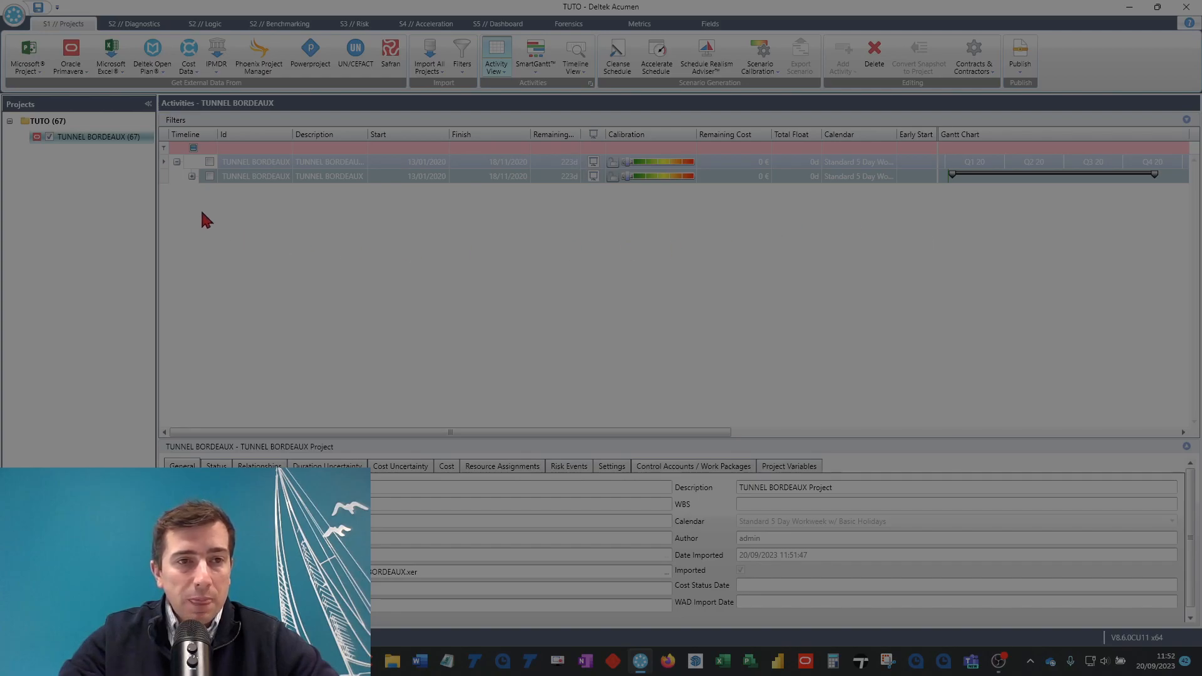
{"action": "left_click", "coordinate": [192, 176]}
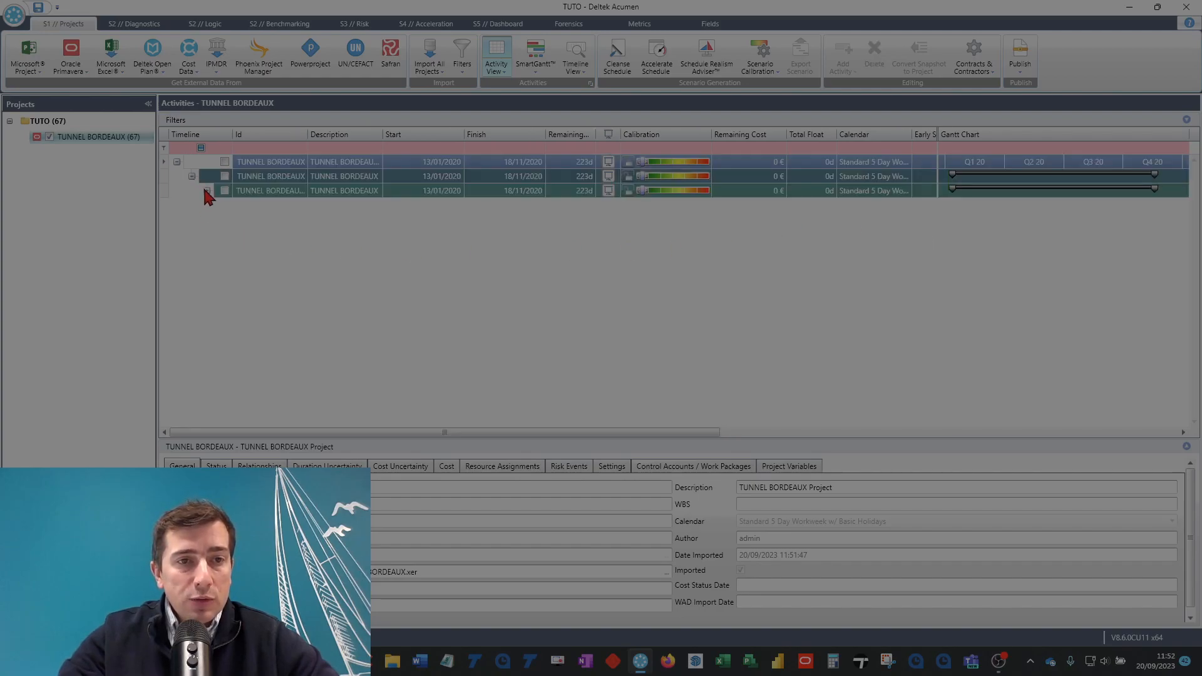
{"action": "left_click", "coordinate": [207, 191]}
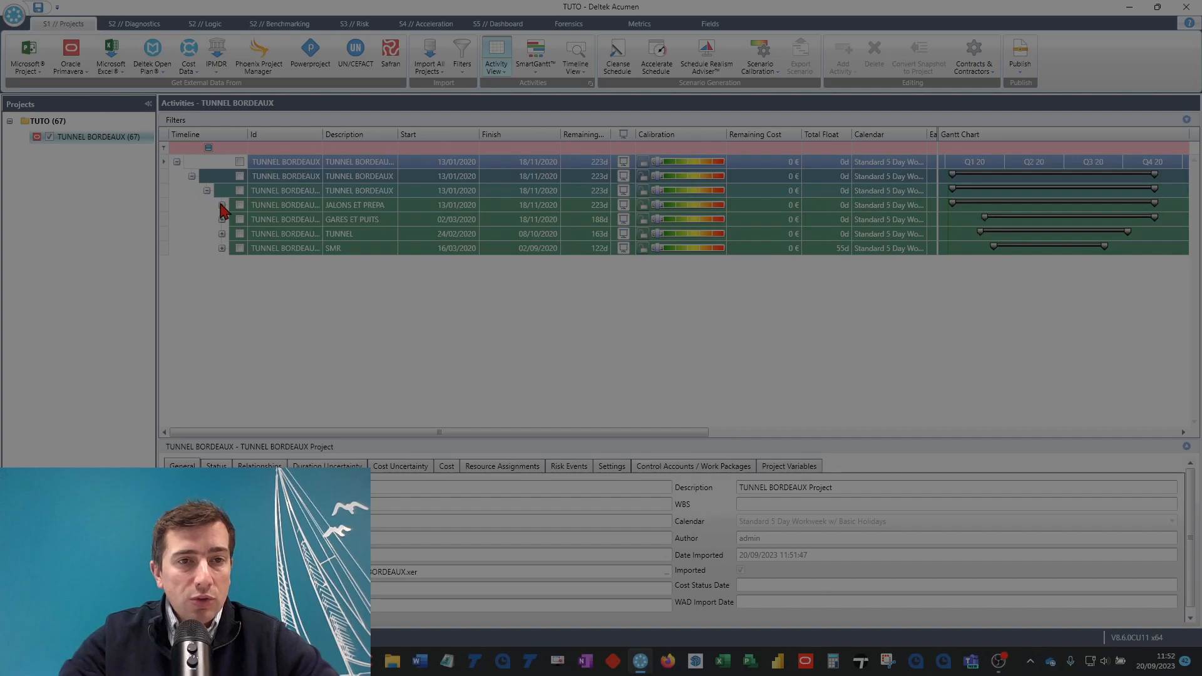
{"action": "left_click", "coordinate": [221, 205]}
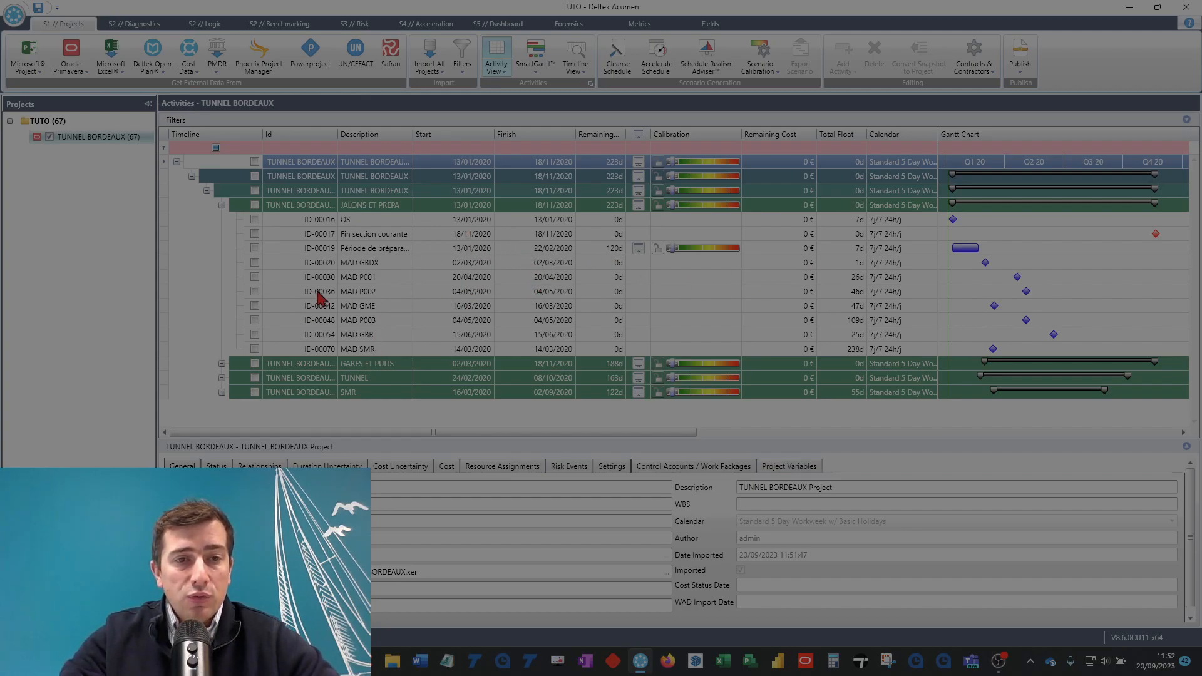
- Examine the status, relationships, duration uncertainty and cost uncertainty details of activity MAD P002
{"action": "left_click", "coordinate": [363, 291]}
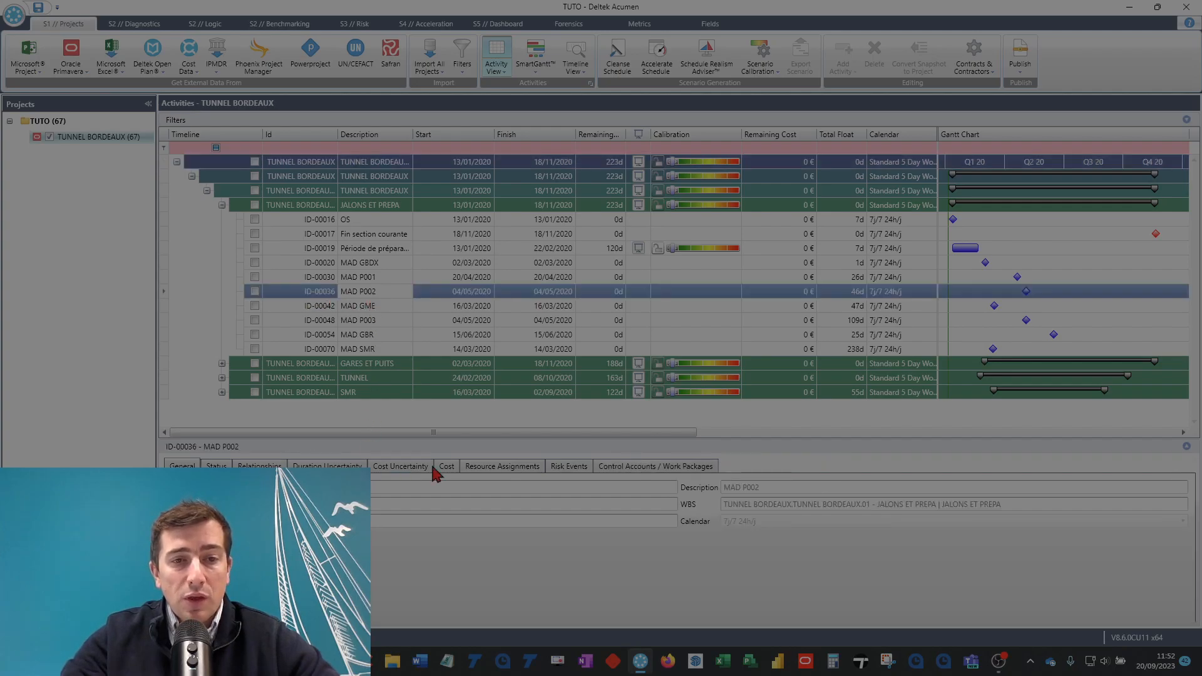
{"action": "left_click", "coordinate": [214, 466]}
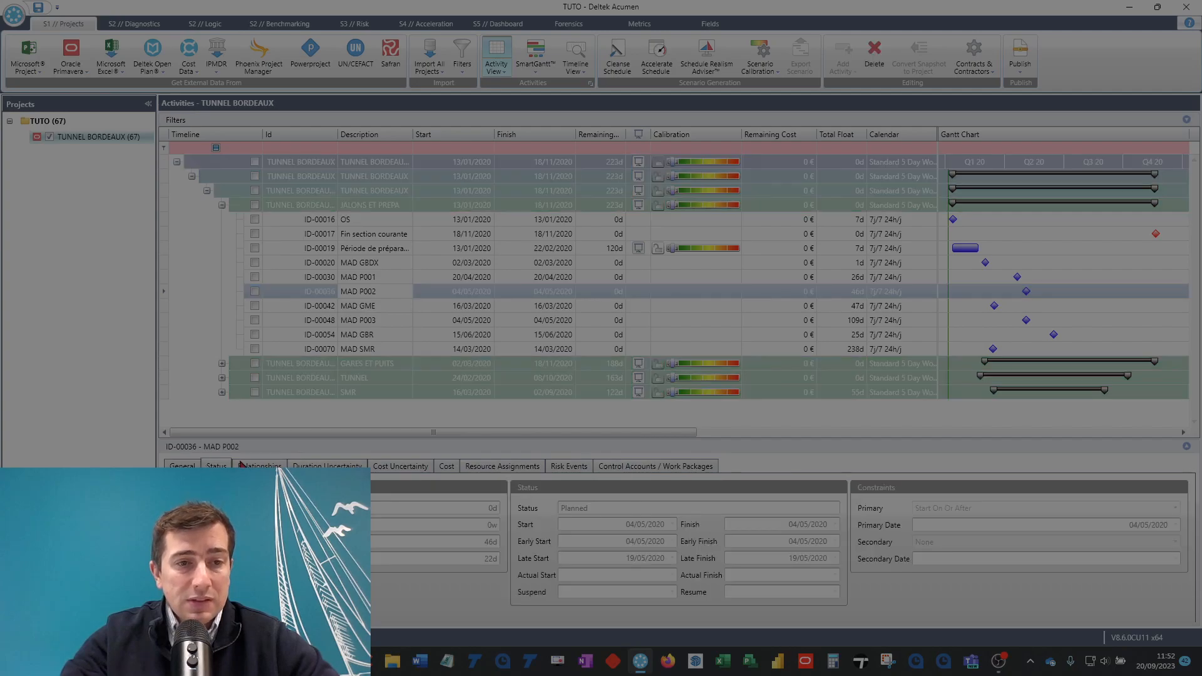
{"action": "left_click", "coordinate": [262, 466]}
{"action": "left_click", "coordinate": [327, 466]}
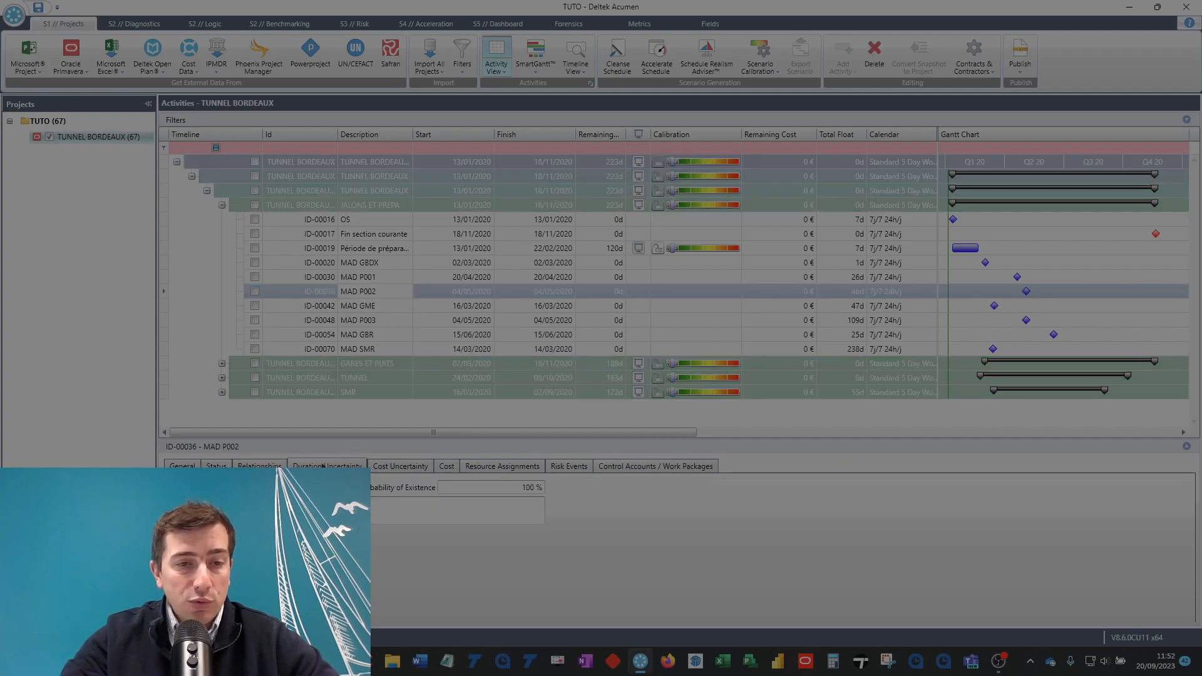
{"action": "left_click", "coordinate": [398, 469]}
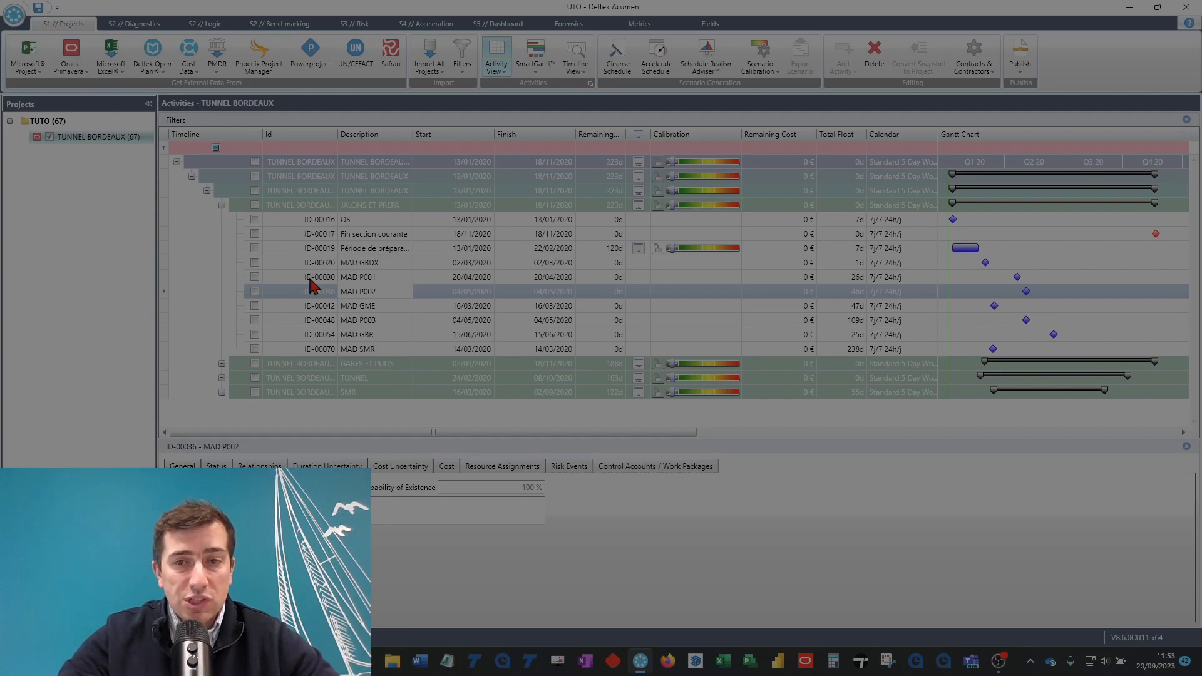
- Review the grouping and filtering options available for the activity view without changing them
{"action": "left_click", "coordinate": [491, 73]}
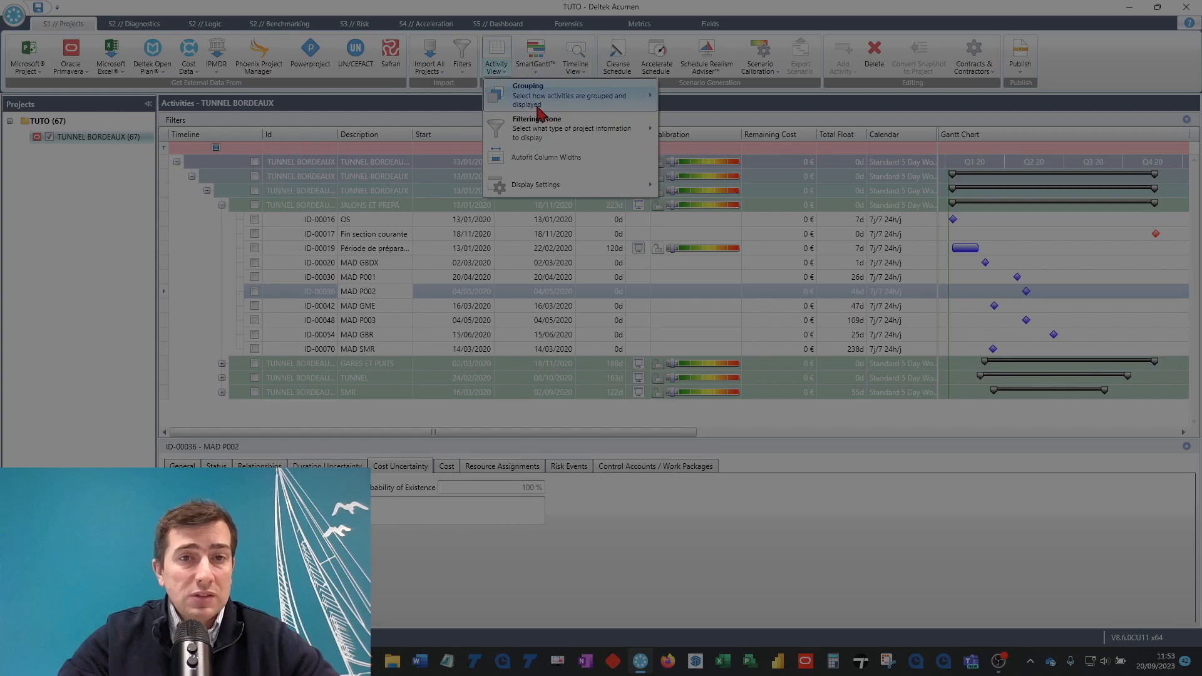
{"action": "mouse_move", "coordinate": [540, 110]}
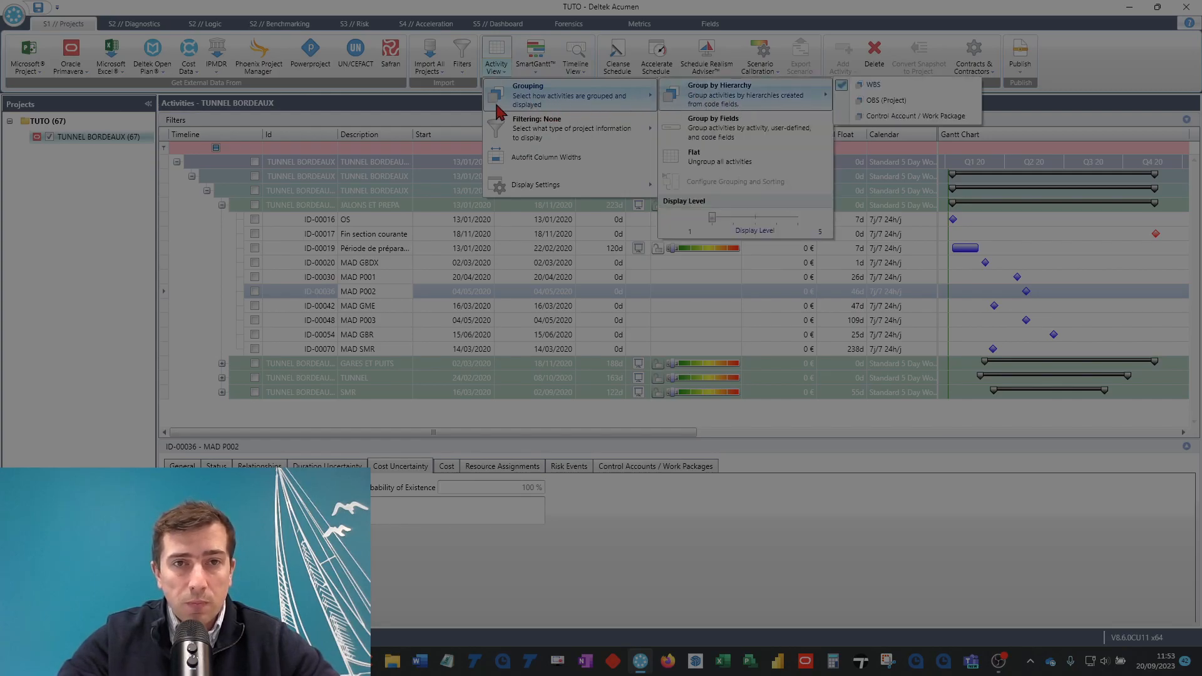
{"action": "mouse_move", "coordinate": [583, 144]}
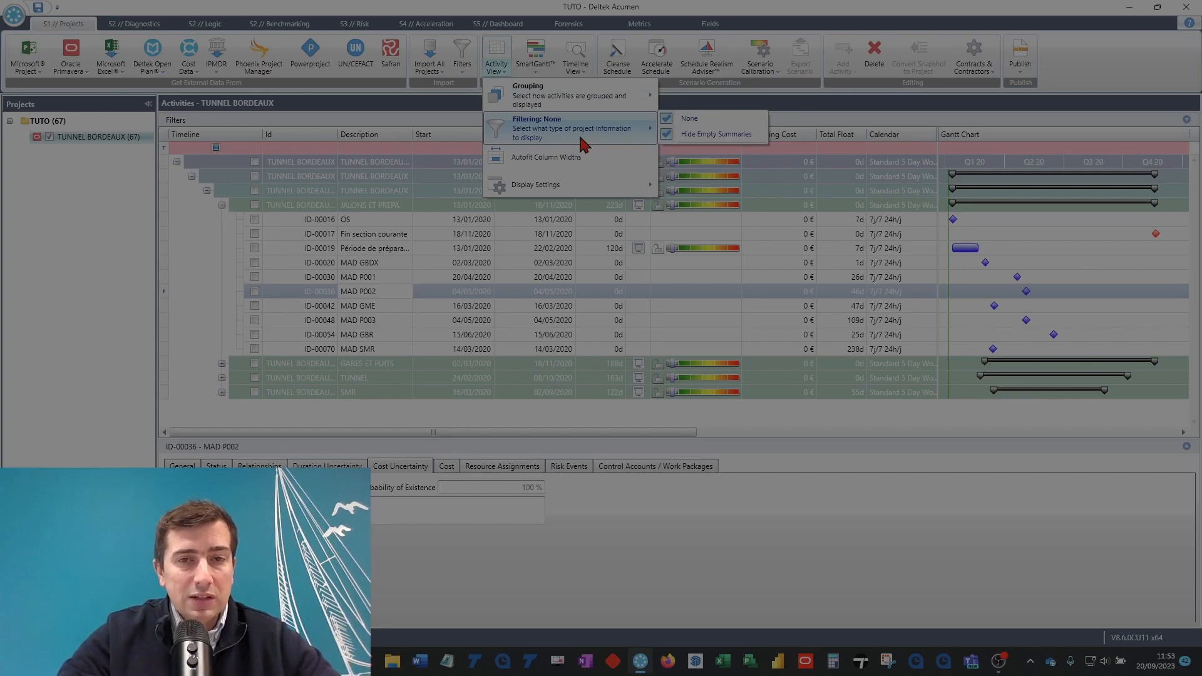
{"action": "left_click", "coordinate": [221, 203]}
- Inspect the GARE BORDEAUX activities under GARES ET PUITS, with JALONS ET PREPA collapsed, and collapse the project's WBS again
{"action": "left_click", "coordinate": [221, 205]}
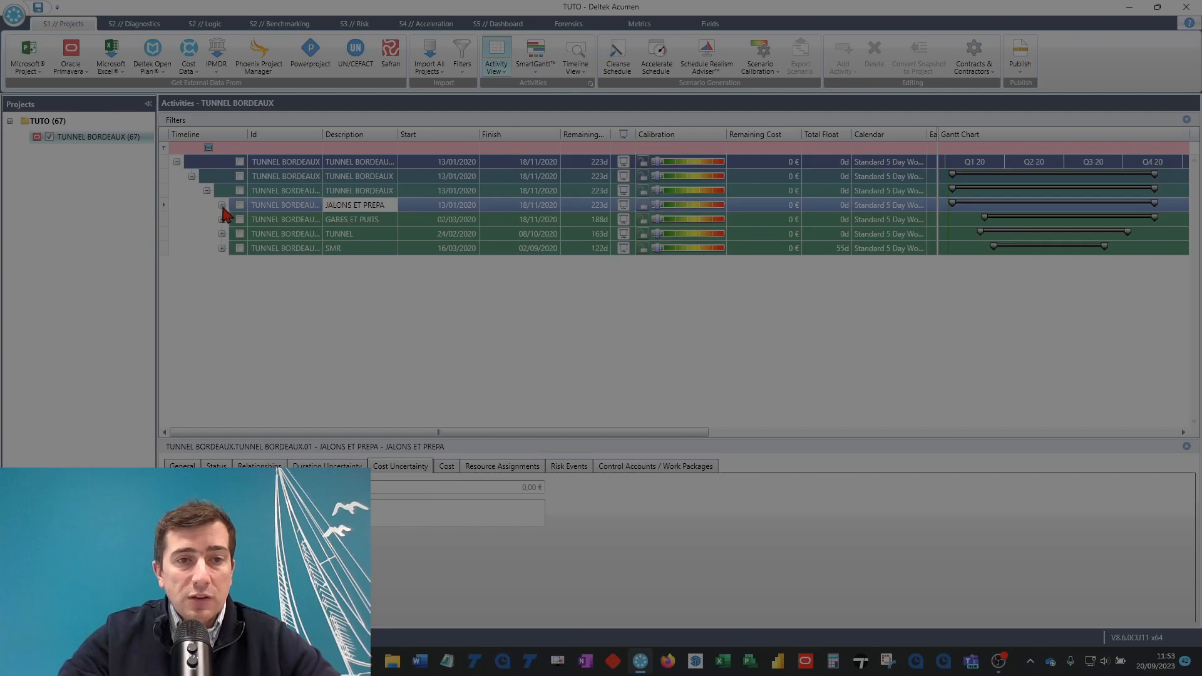
{"action": "left_click", "coordinate": [221, 220]}
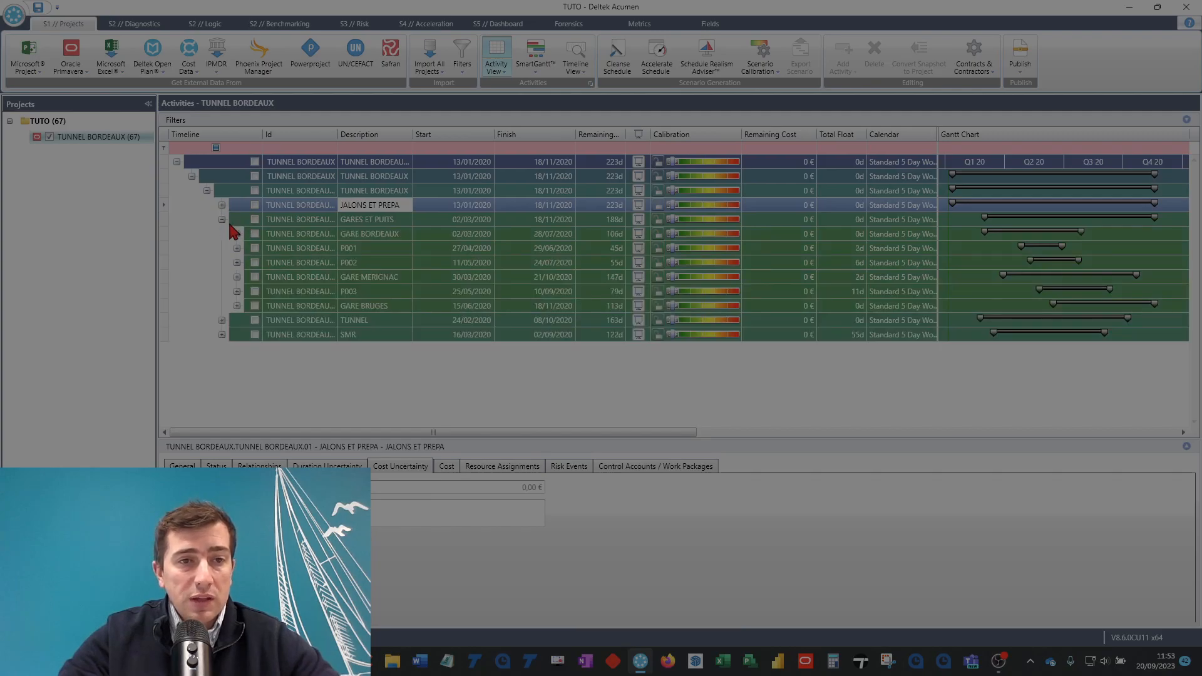
{"action": "left_click", "coordinate": [237, 234]}
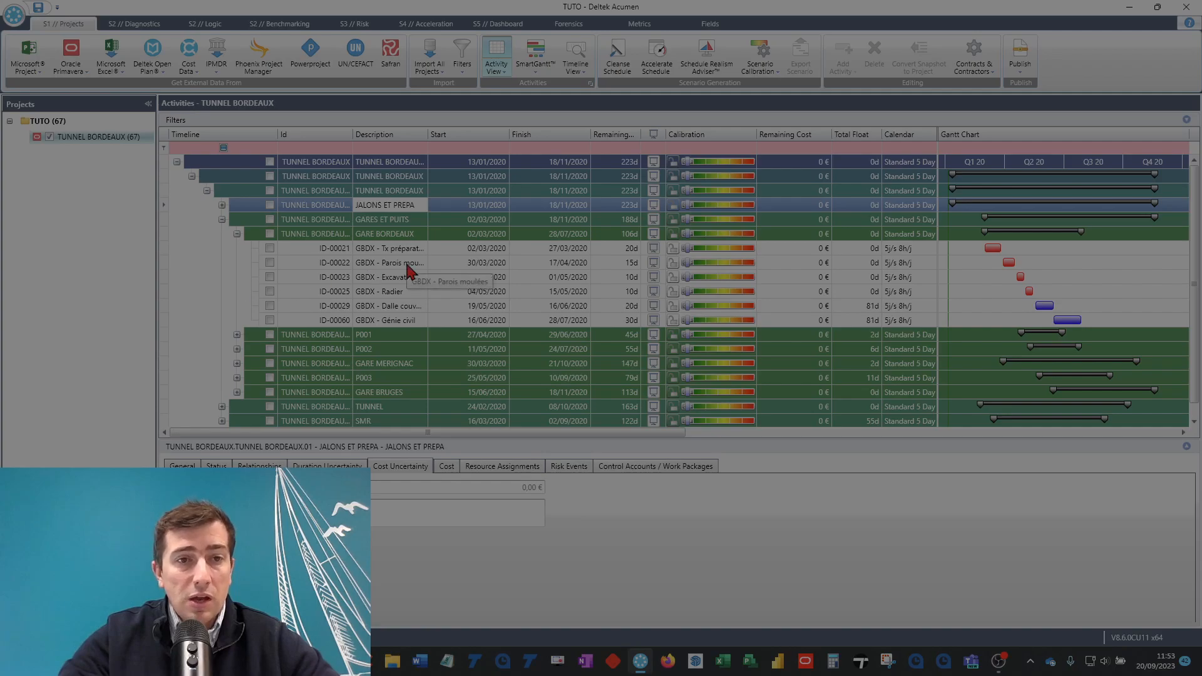
{"action": "left_click", "coordinate": [221, 219]}
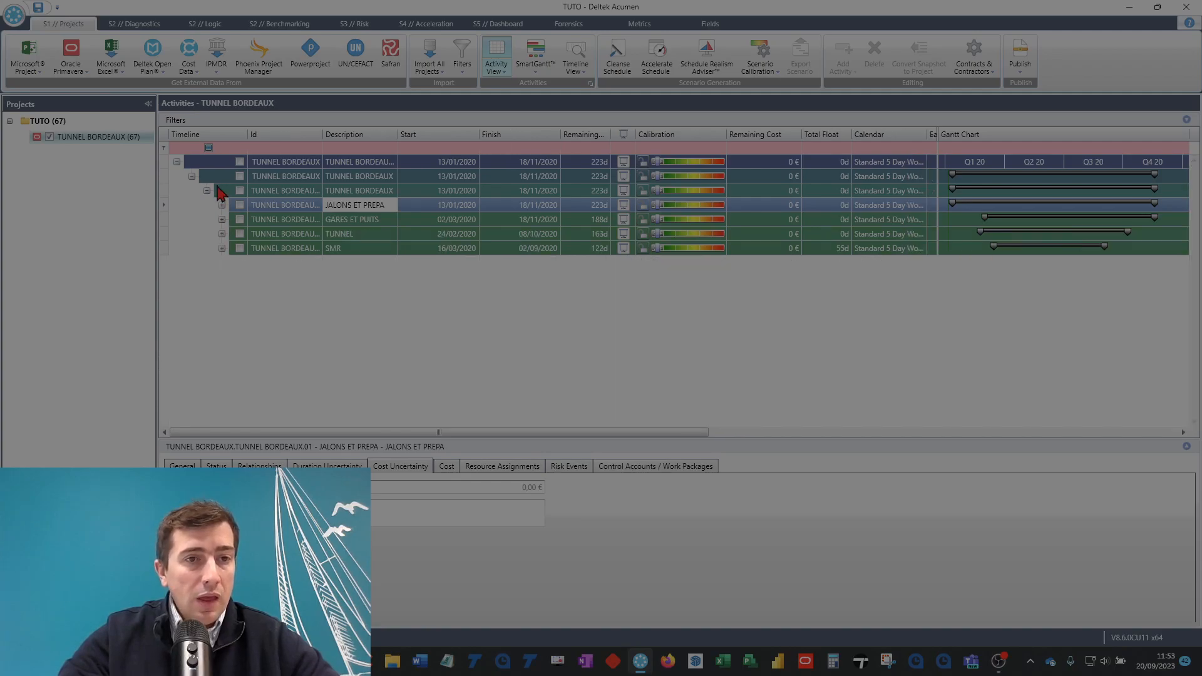
{"action": "left_click", "coordinate": [207, 191]}
{"action": "left_click", "coordinate": [192, 177]}
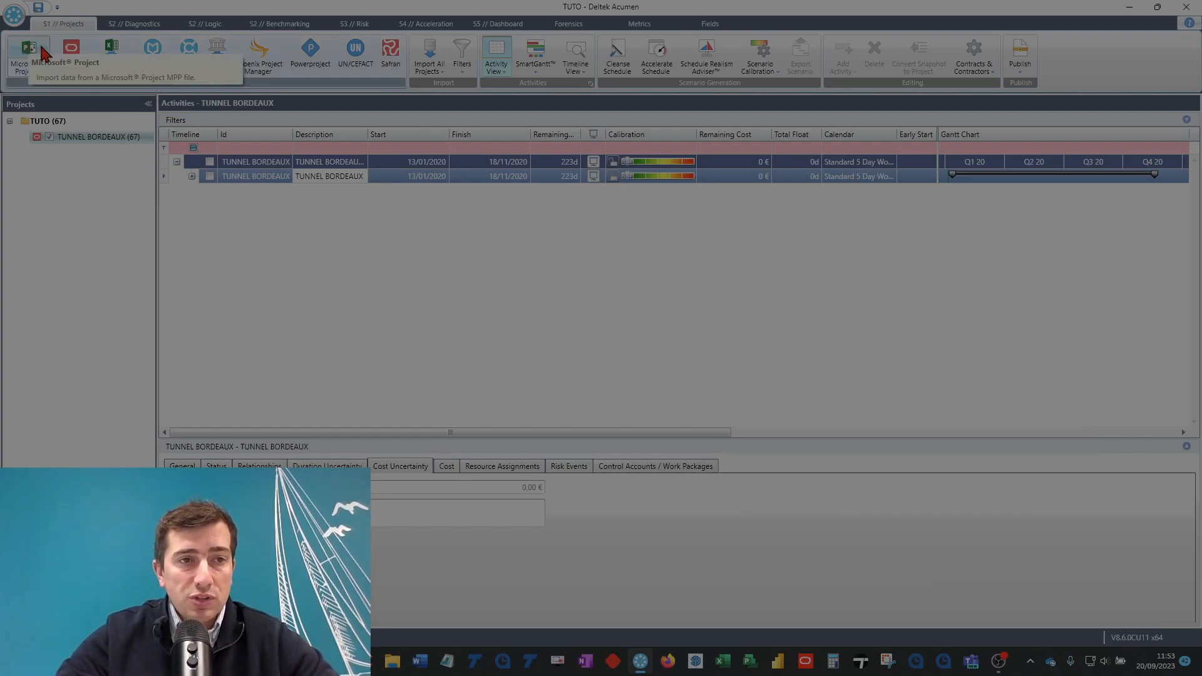
- Add the Microsoft Project file TUNNEL BORDEAUX.mpp to the TUTO workbook and import its project data
{"action": "left_click", "coordinate": [48, 120]}
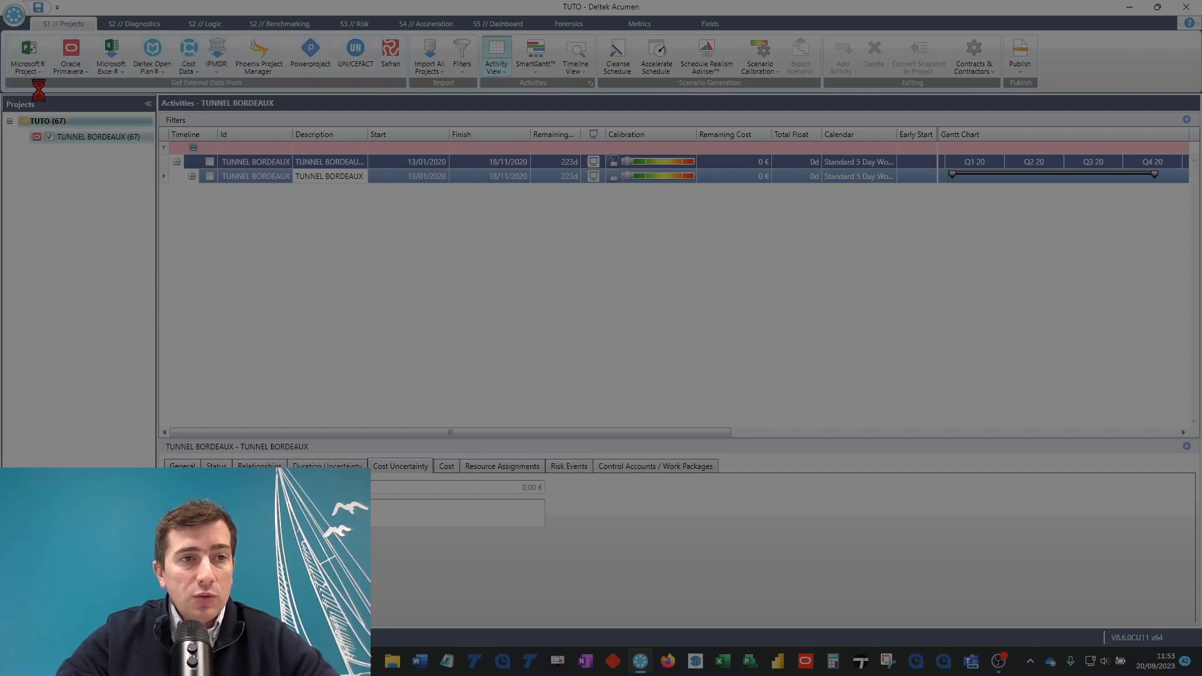
{"action": "left_click", "coordinate": [36, 54]}
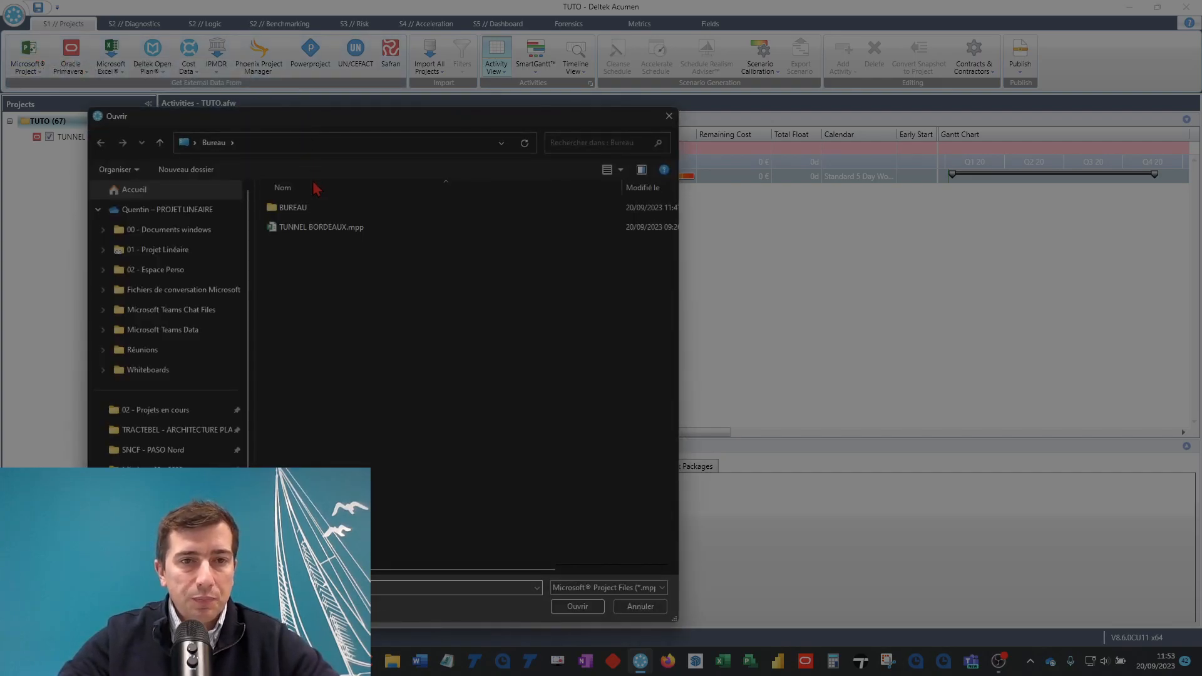
{"action": "left_click", "coordinate": [352, 231]}
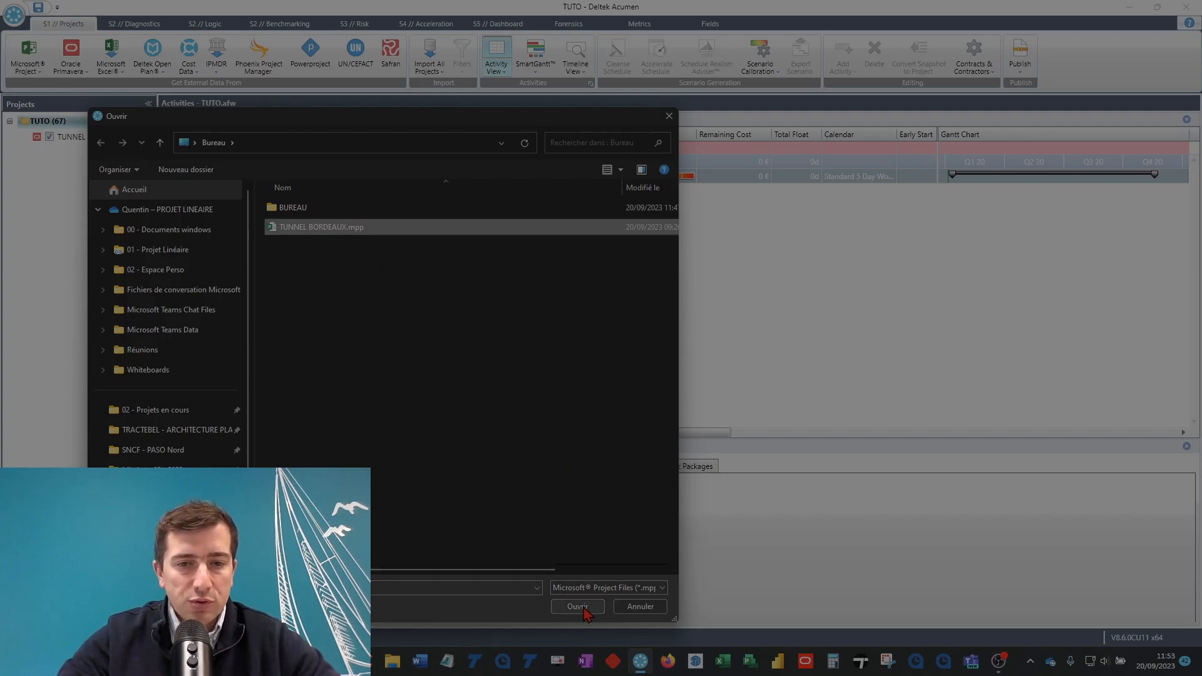
{"action": "left_click", "coordinate": [577, 607]}
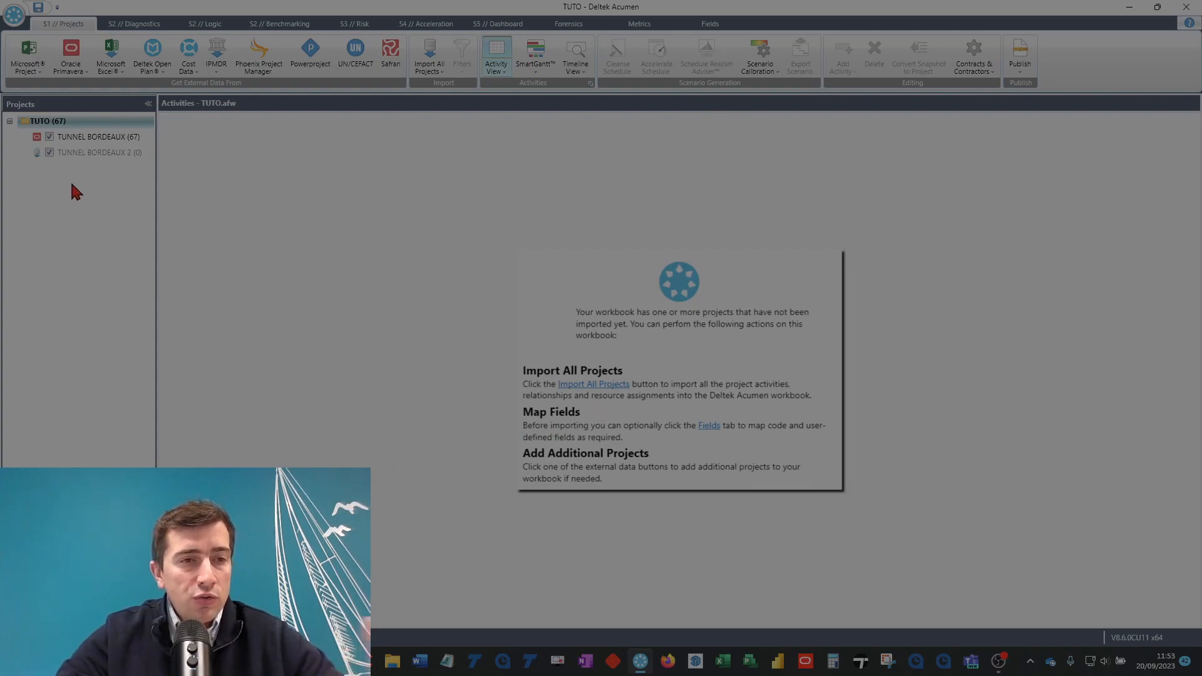
{"action": "left_click", "coordinate": [598, 385]}
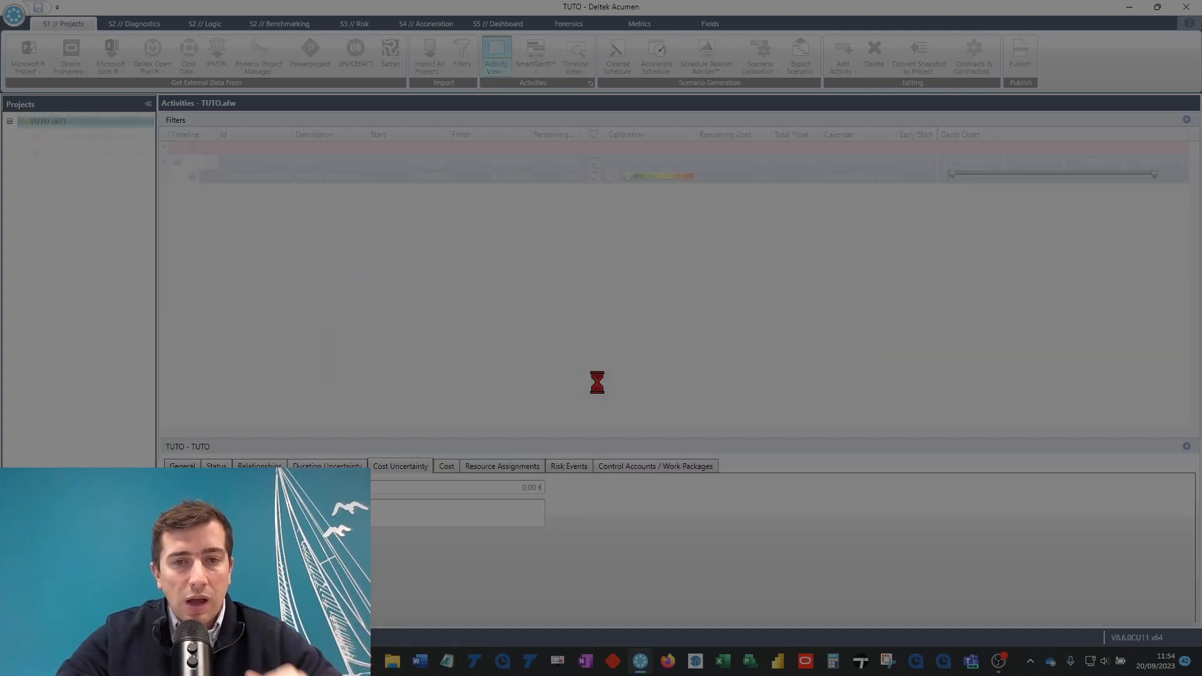
- Display the TUNNEL BORDEAUX 2 project, expand its WBS to the JALONS ET PREPA activities, and select MAD P002's finish date
{"action": "left_click", "coordinate": [103, 152]}
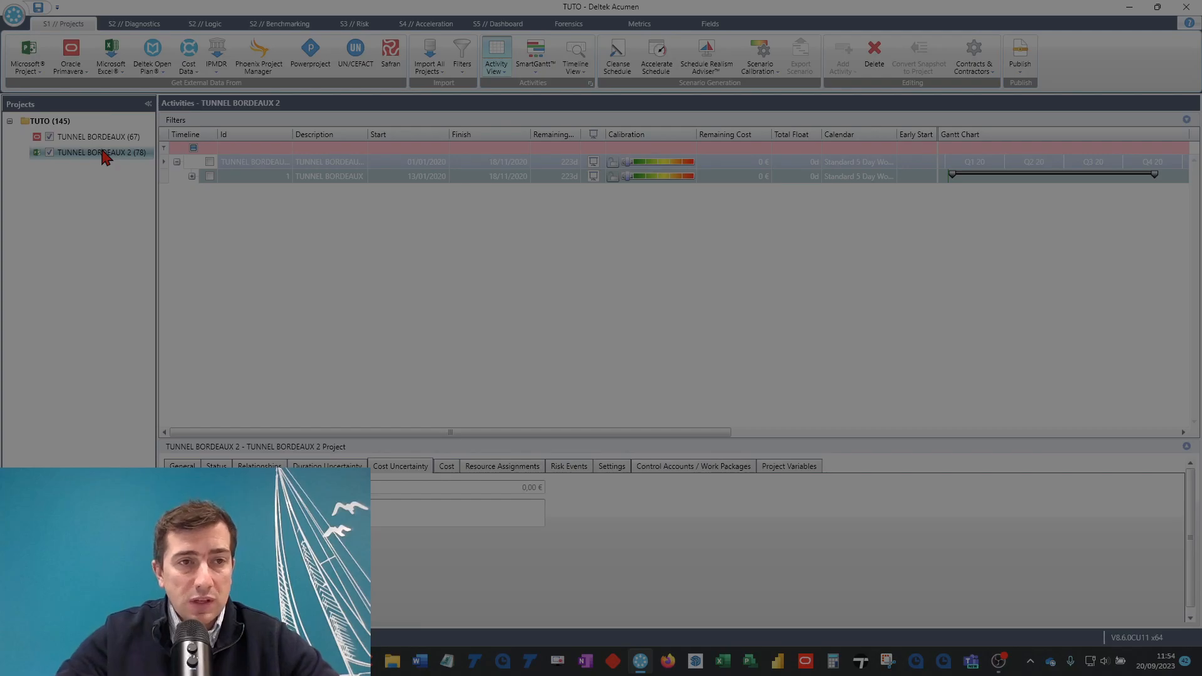
{"action": "left_click", "coordinate": [192, 177]}
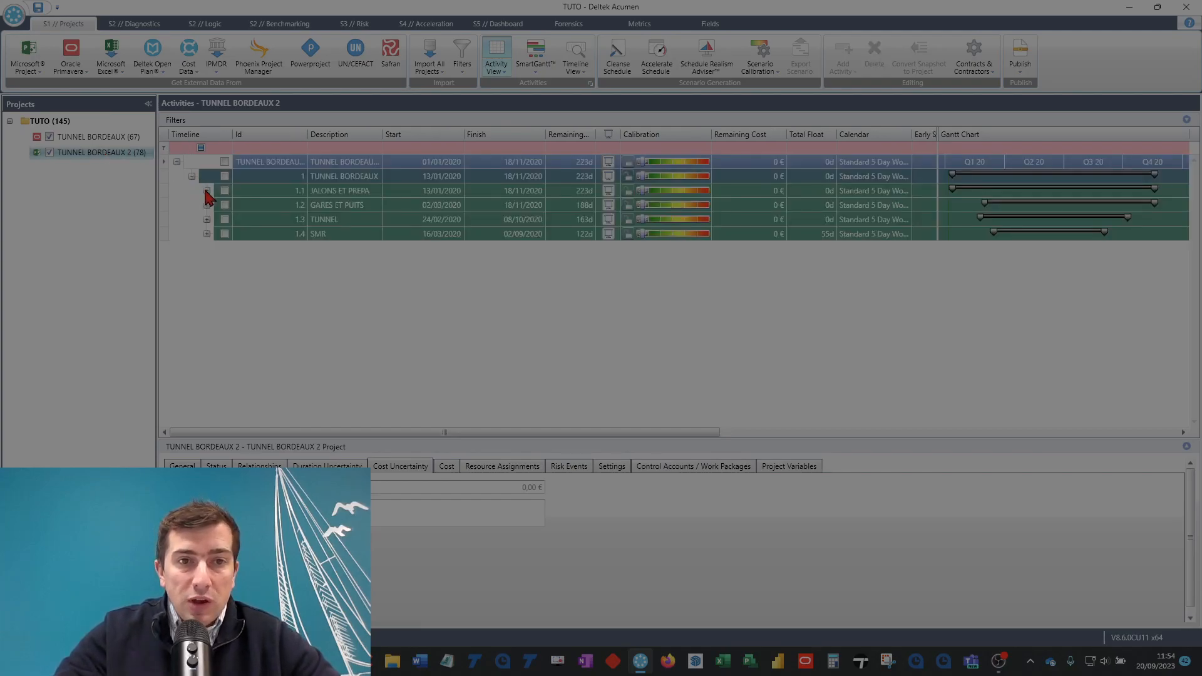
{"action": "left_click", "coordinate": [207, 191]}
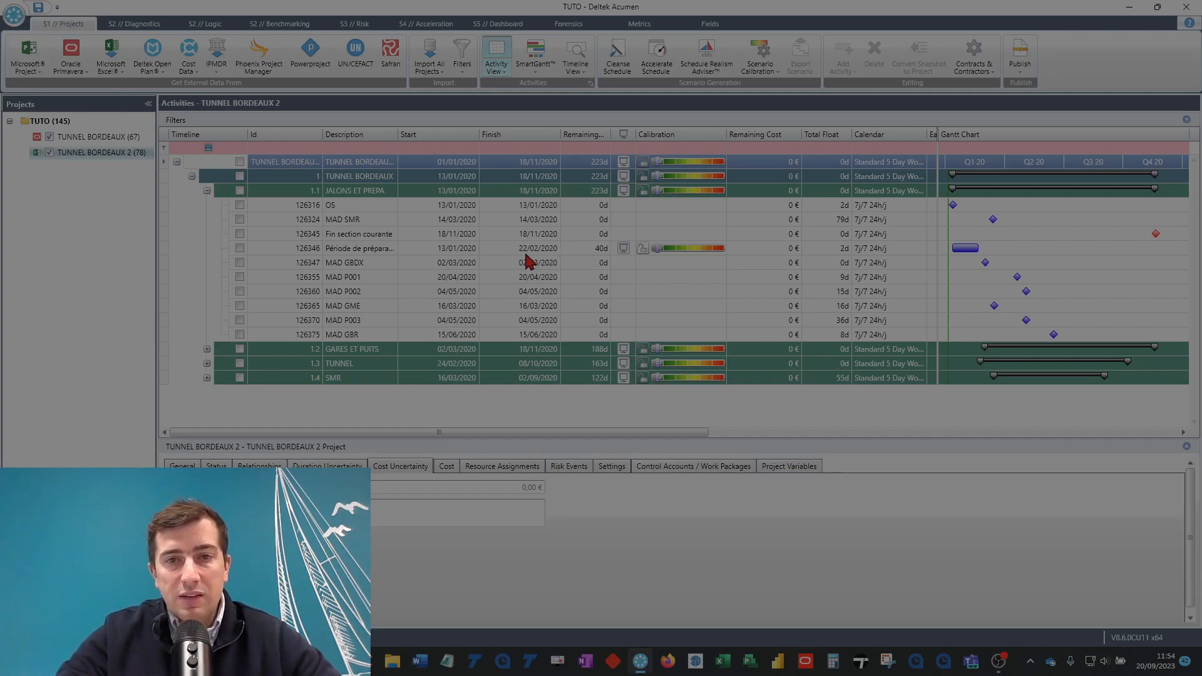
{"action": "left_click", "coordinate": [529, 293]}
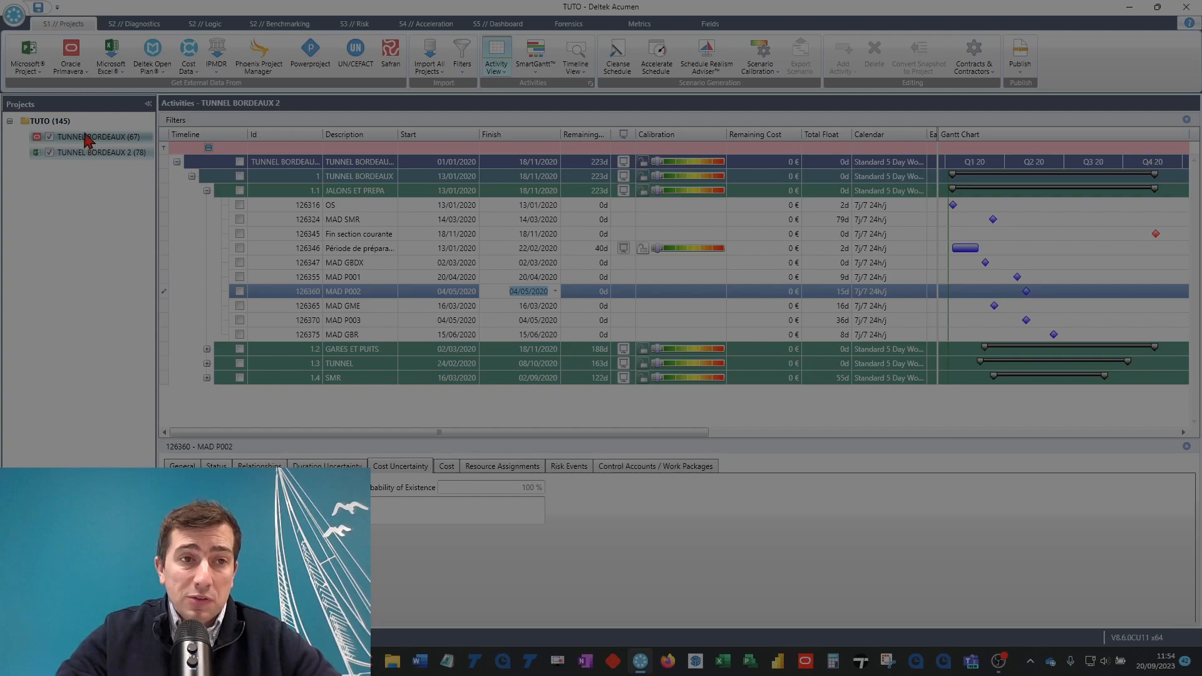
{"action": "mouse_move", "coordinate": [84, 141]}
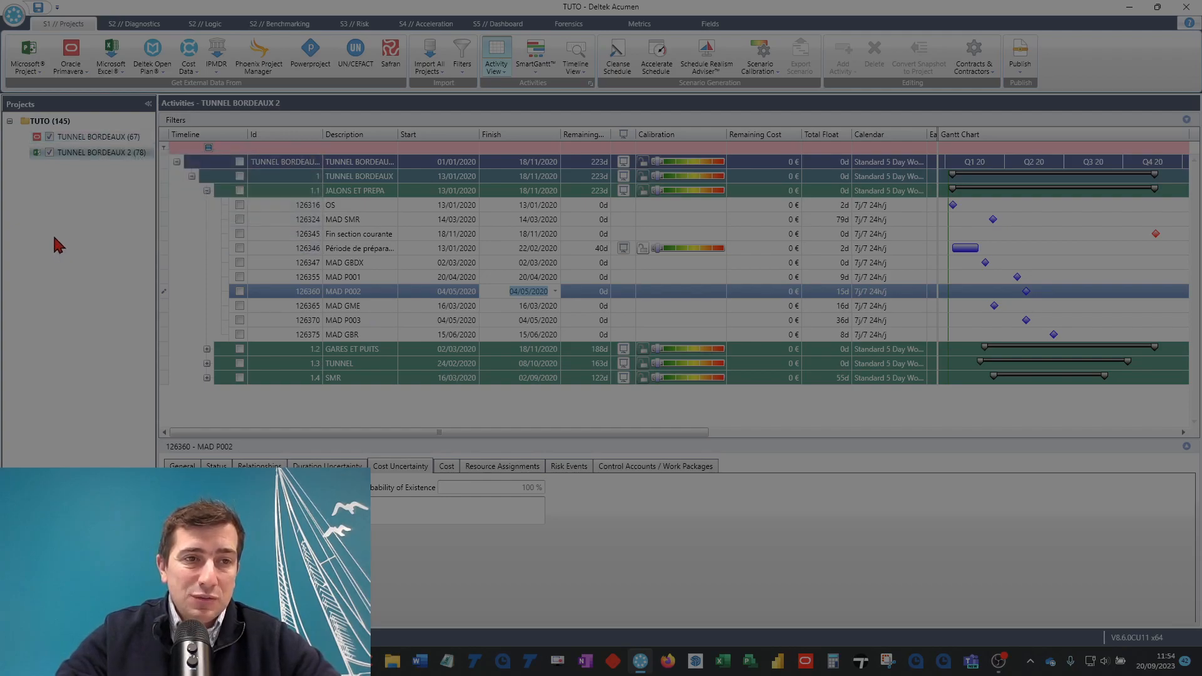